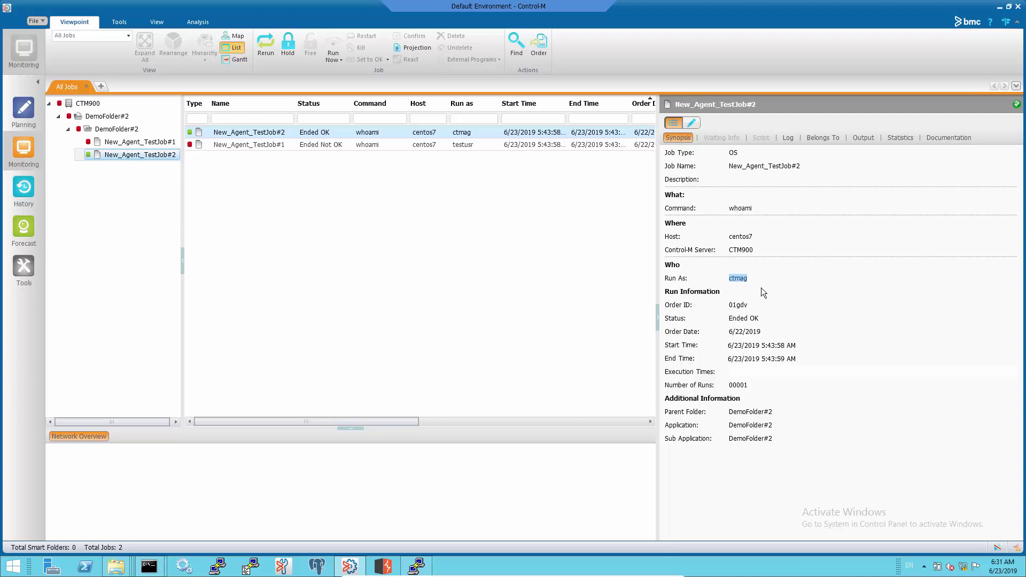
Confirm TestJob#2 ended OK as ctmag, then show TestJob#1 running as testusr
left_click(764, 319)
left_click(864, 139)
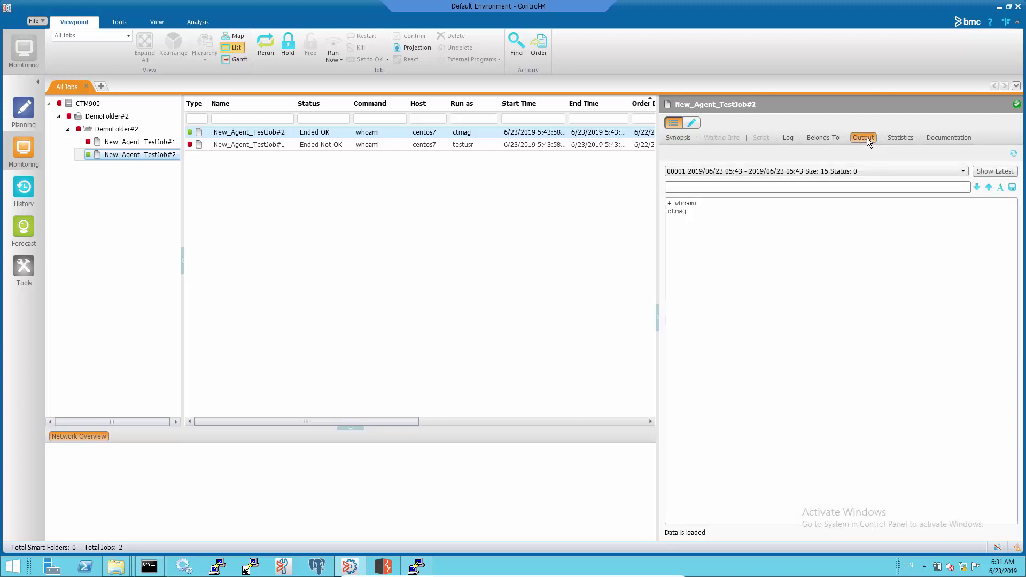
left_click(429, 148)
left_click(744, 279)
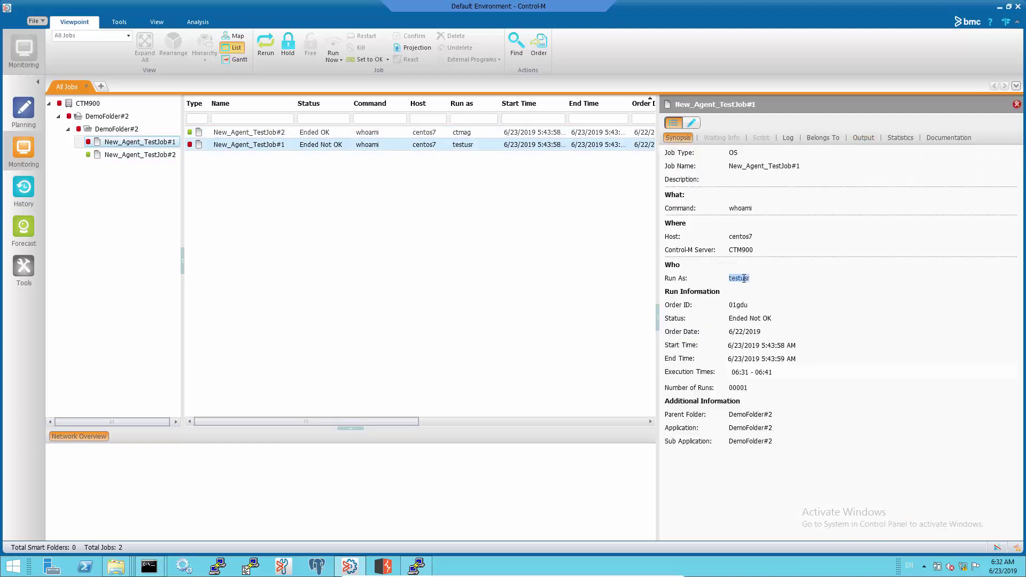
Review TestJob#1's agent log message and its permission-denied output on the sysout file
left_click(788, 137)
left_click(853, 294)
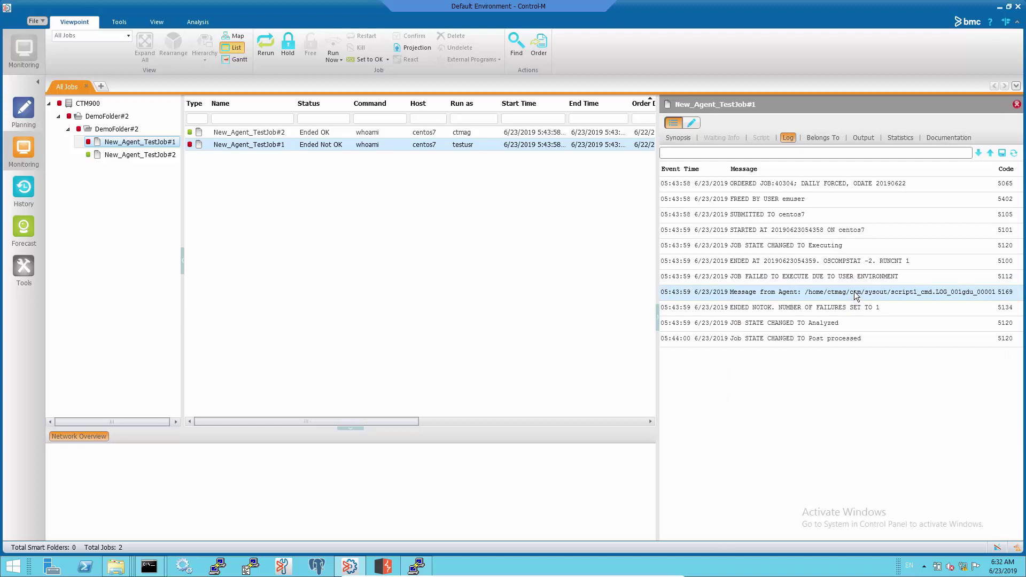
left_click(863, 139)
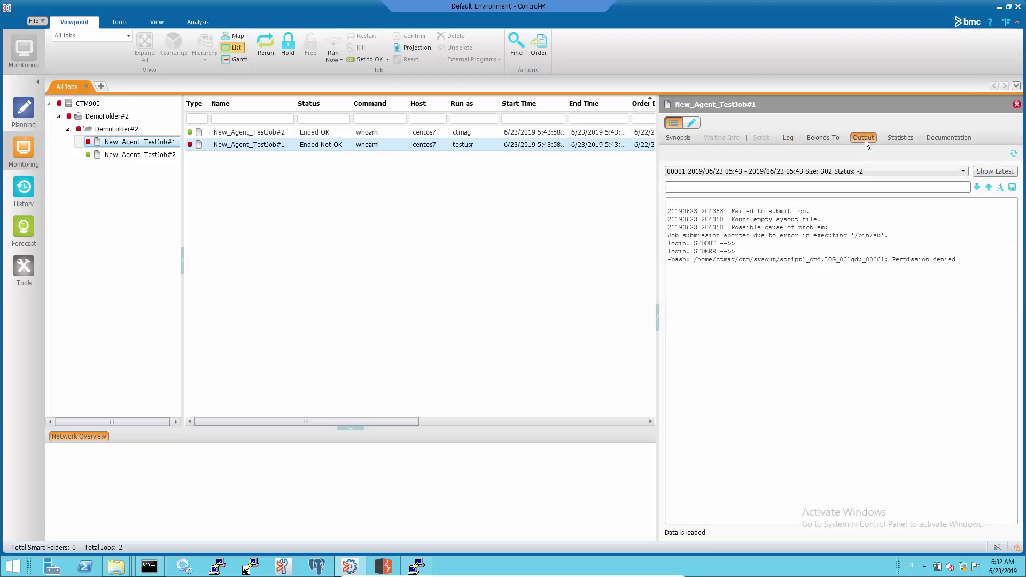
left_click_drag(668, 208, 990, 266)
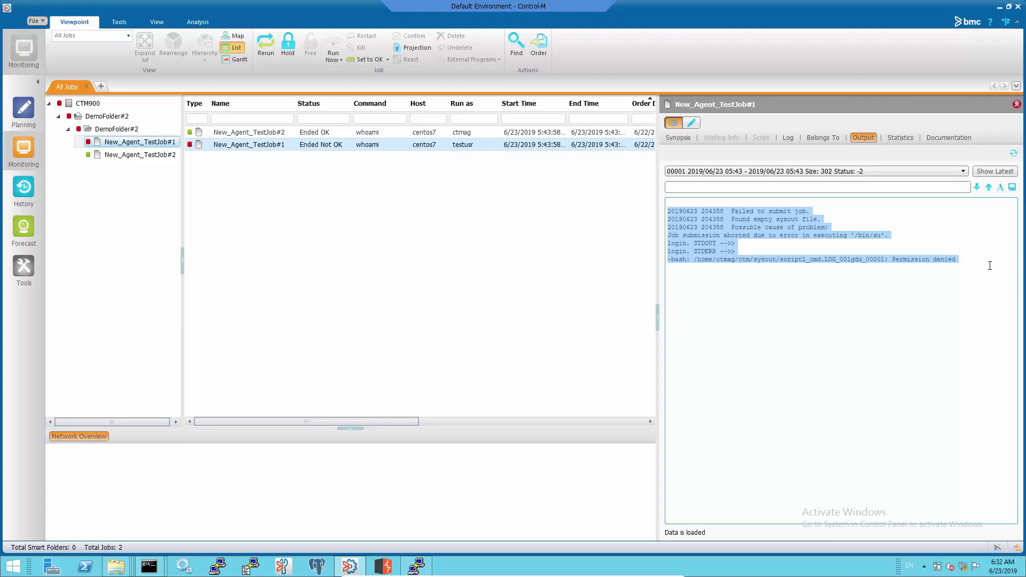
In PuTTY, review the /home listing for the testusr and ctmag folder permissions
key("alt+Tab")
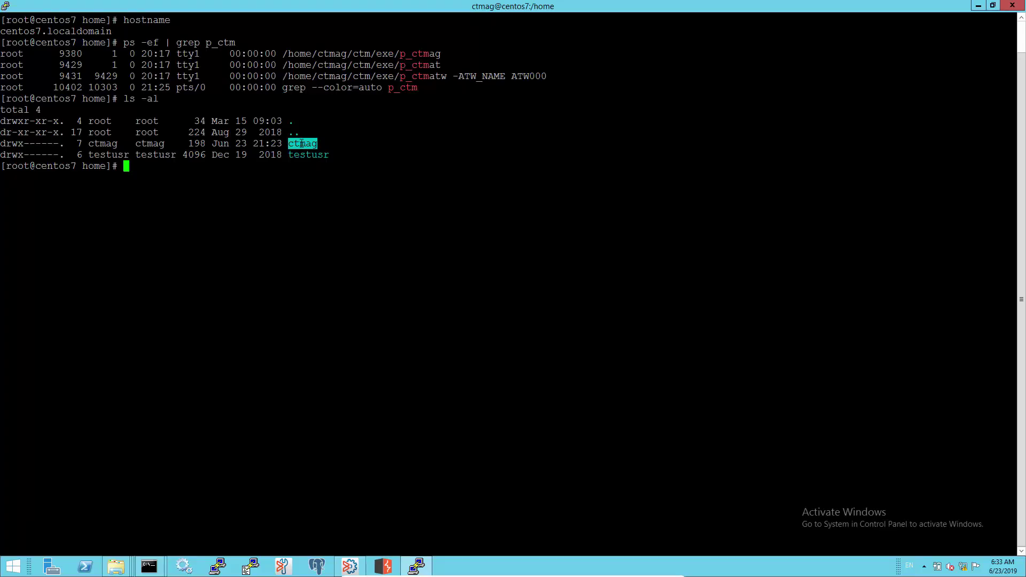
double_click(308, 156)
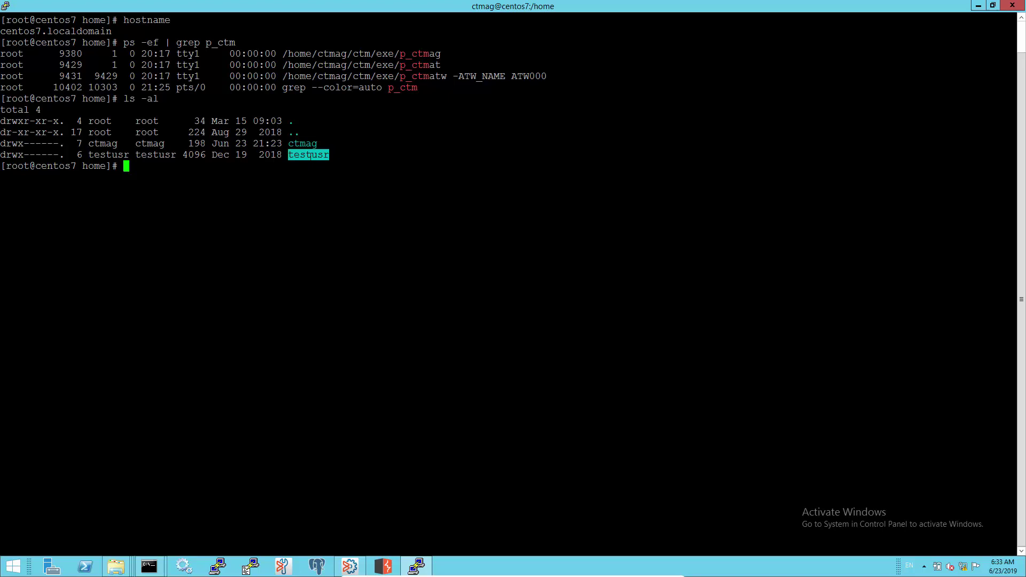
triple_click(303, 143)
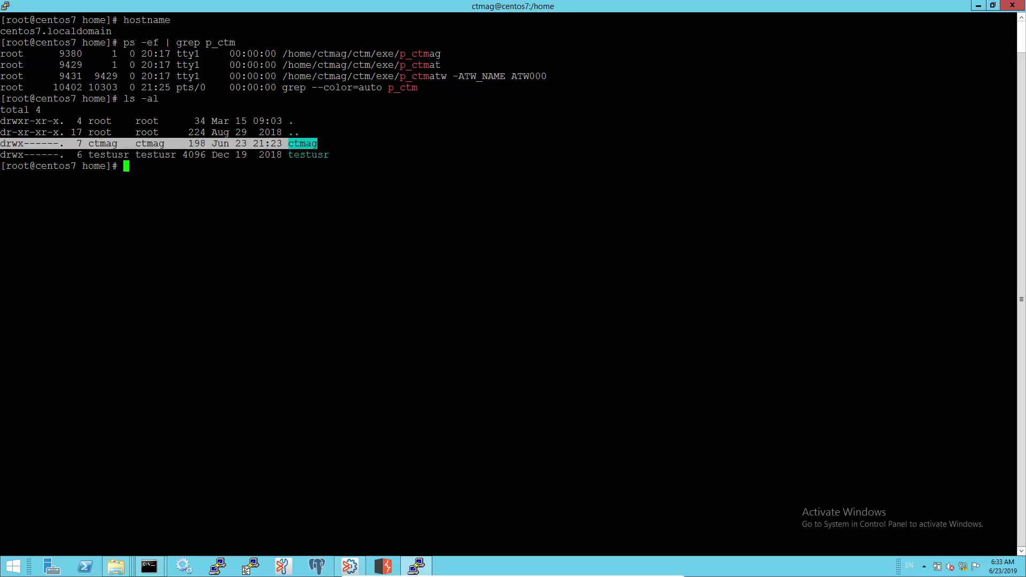
type("su ")
type("- test")
type("usr")
As testusr, list /home/ctmag/ctm/sysout and get Permission denied
key("Return")
type("ls /home/ctmag/ctm/sysout")
key("Return")
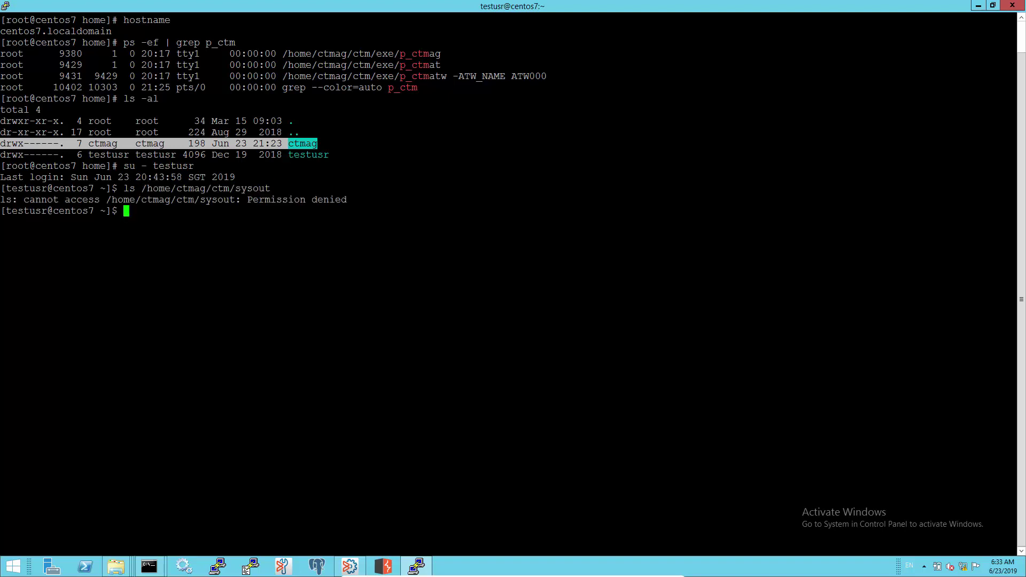
left_click_drag(2, 200, 352, 201)
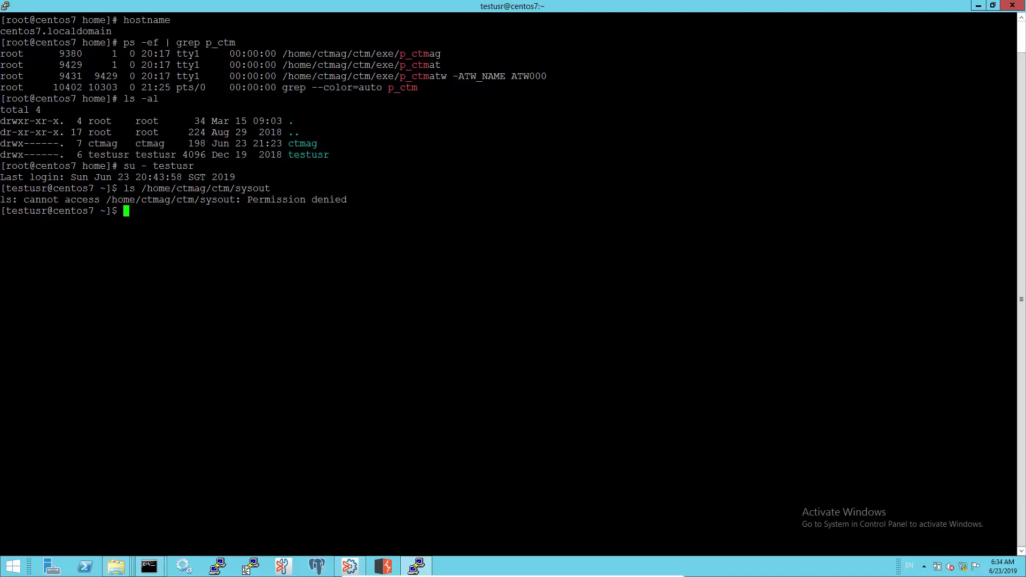
type("exit")
Return to root, chmod 755 ctmag, and verify it lists as drwxr-xr-x
key("Return")
type("ls -al")
key("Return")
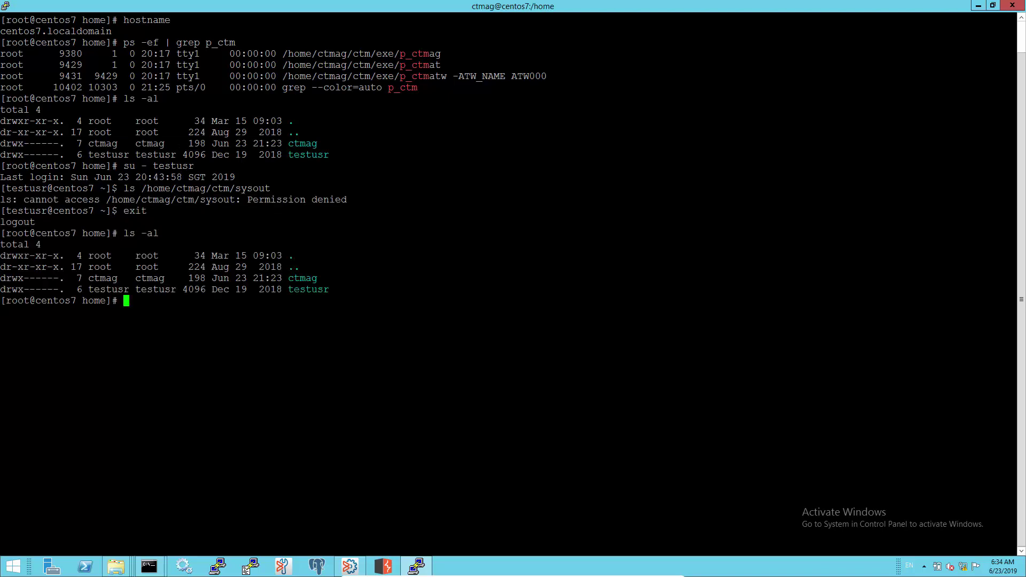
type("chmod ")
type("755 c")
type("tmag")
key("Return")
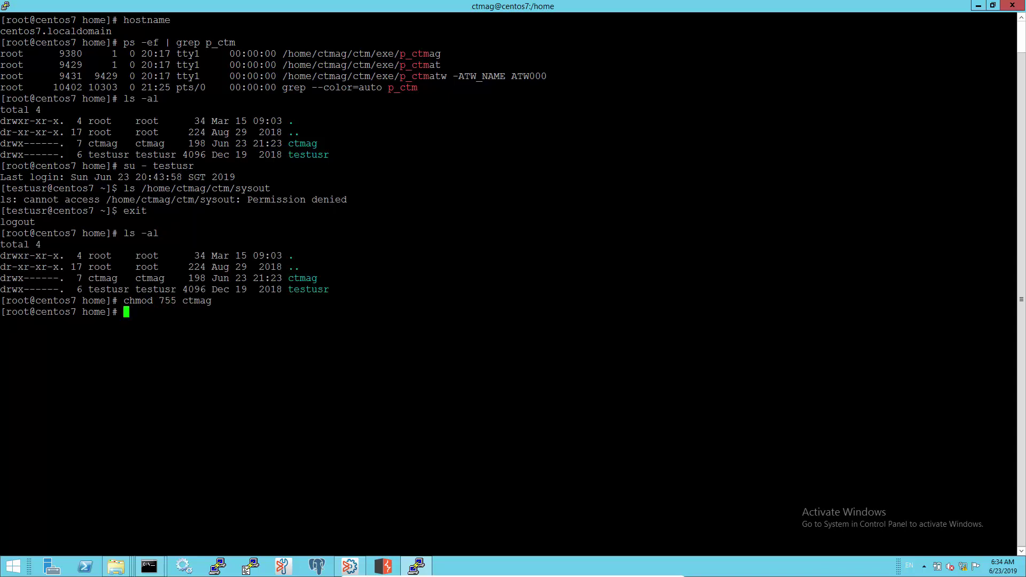
type("ls -al")
key("Return")
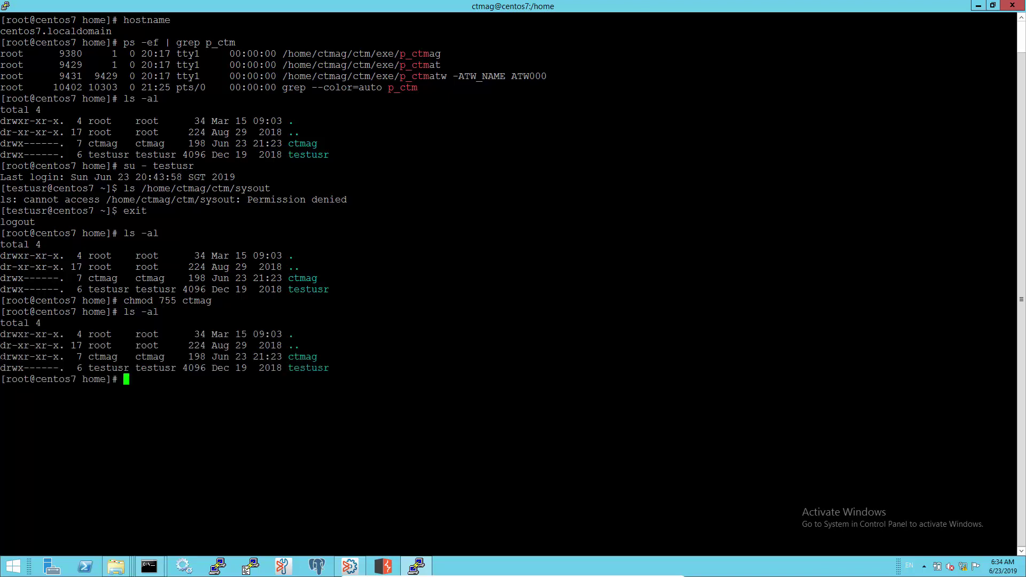
triple_click(3, 359)
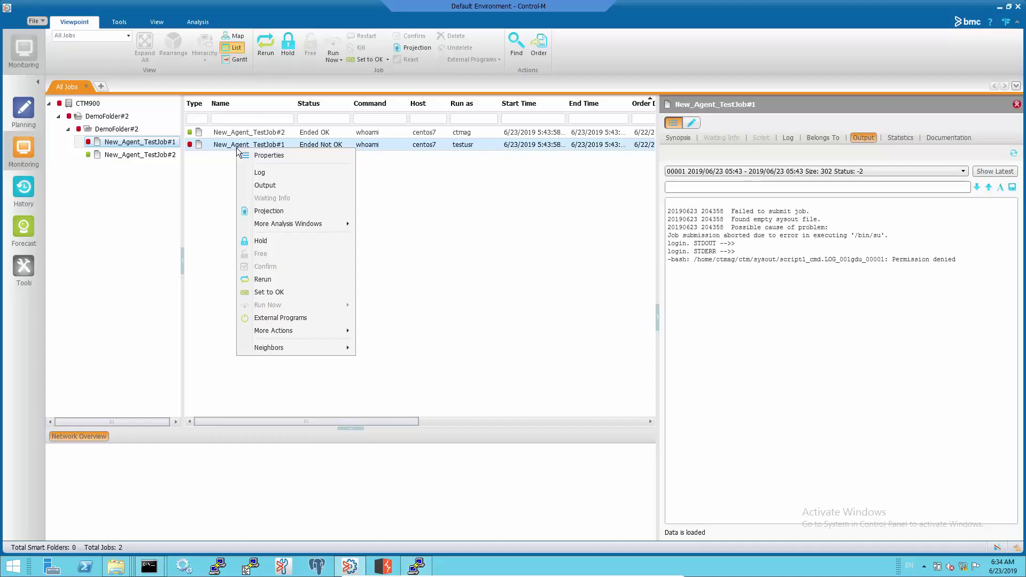
Rerun New_Agent_TestJob#1 and refresh its output for the new run
left_click(265, 280)
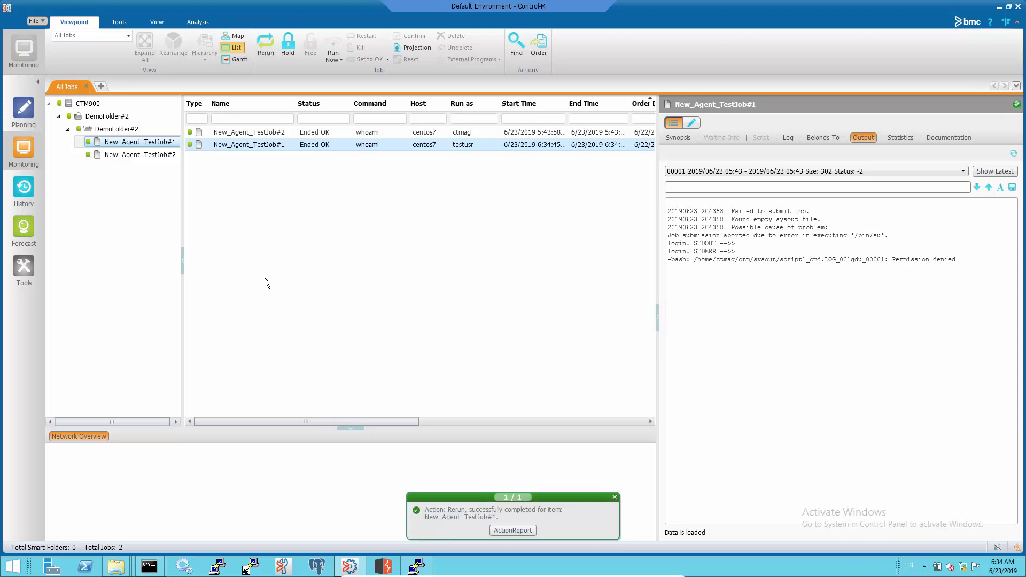
left_click(1014, 154)
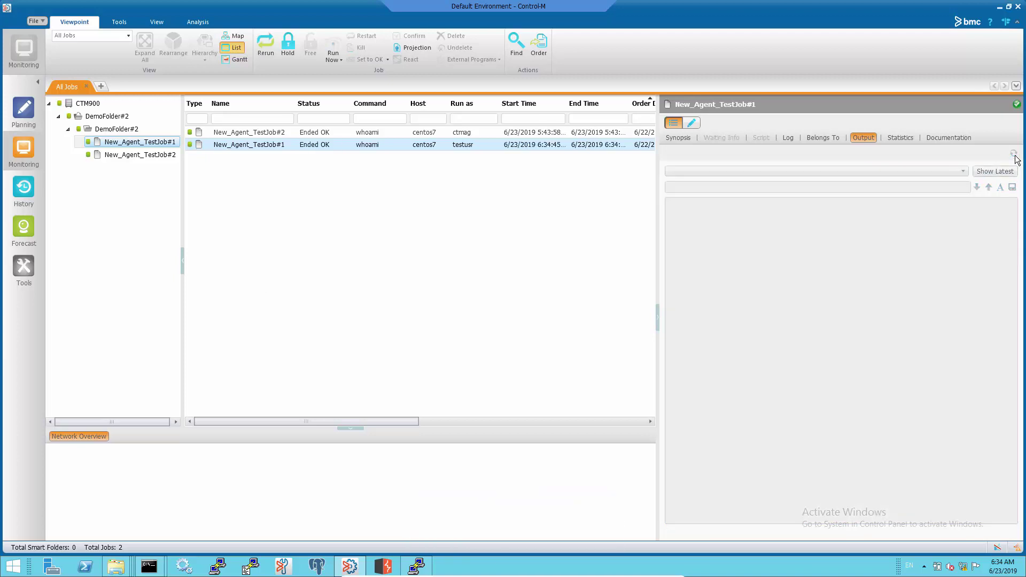